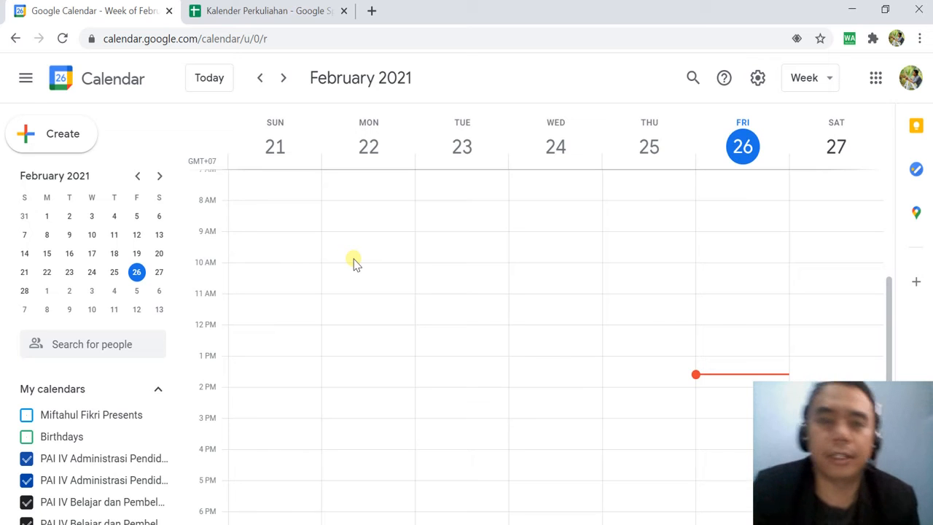
{"action": "scroll", "coordinate": [320, 269], "scroll_direction": "down", "scroll_amount": 2}
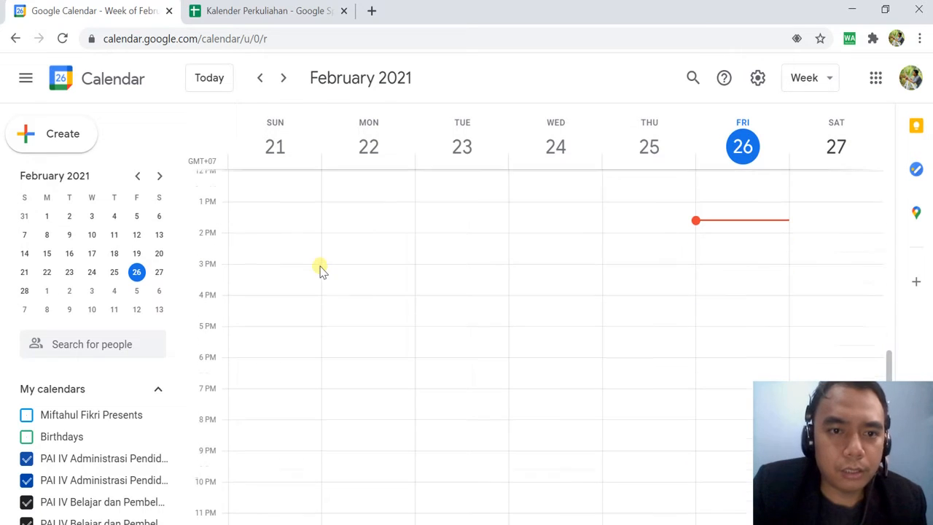
{"action": "scroll", "coordinate": [320, 268], "scroll_direction": "up", "scroll_amount": 4}
{"action": "scroll", "coordinate": [321, 268], "scroll_direction": "up", "scroll_amount": 2}
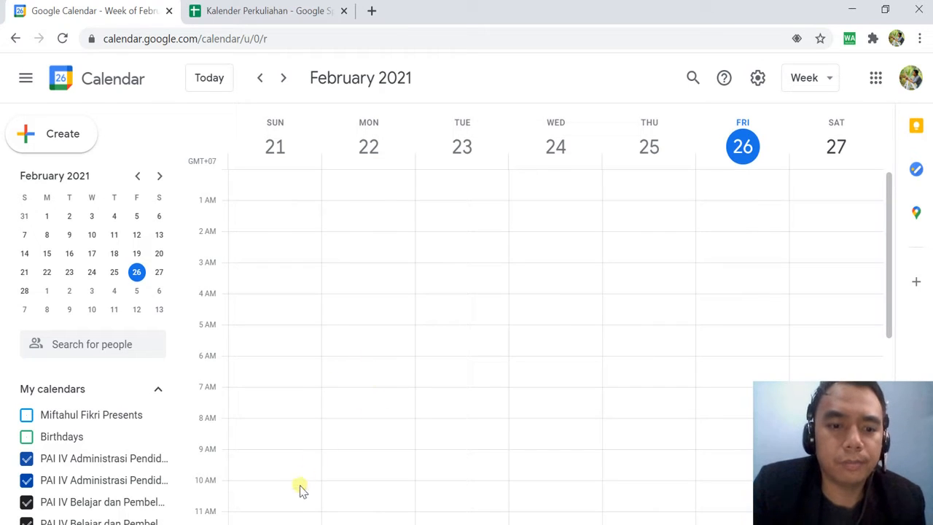
Switch to the Kalender Perkuliahan spreadsheet and examine its Subject, Start Date, Start Time and Description columns.
{"action": "key", "text": "ctrl+Tab"}
{"action": "left_click", "coordinate": [109, 510]}
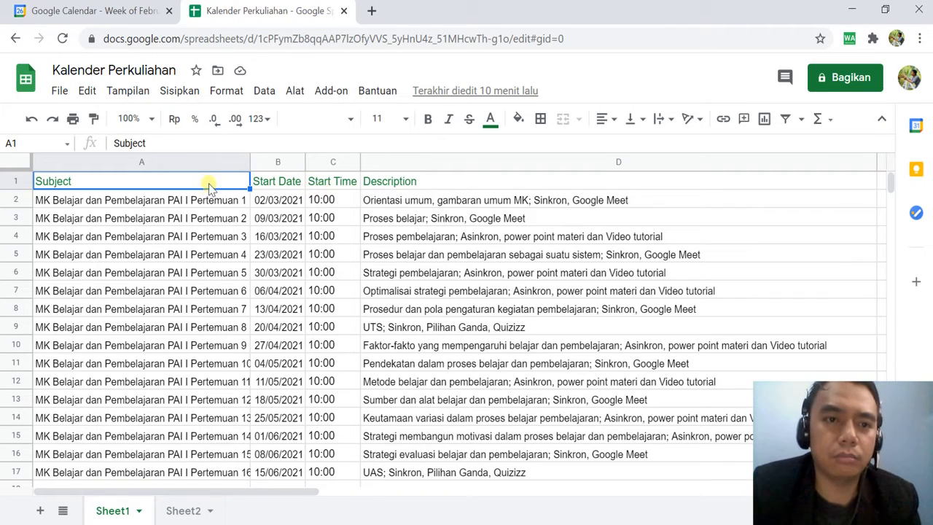
{"action": "left_click", "coordinate": [276, 187]}
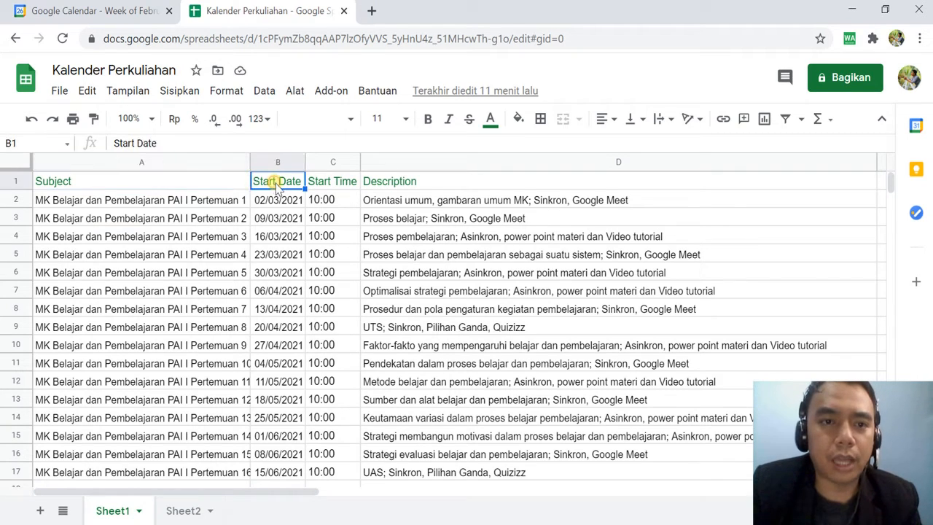
{"action": "left_click", "coordinate": [330, 187]}
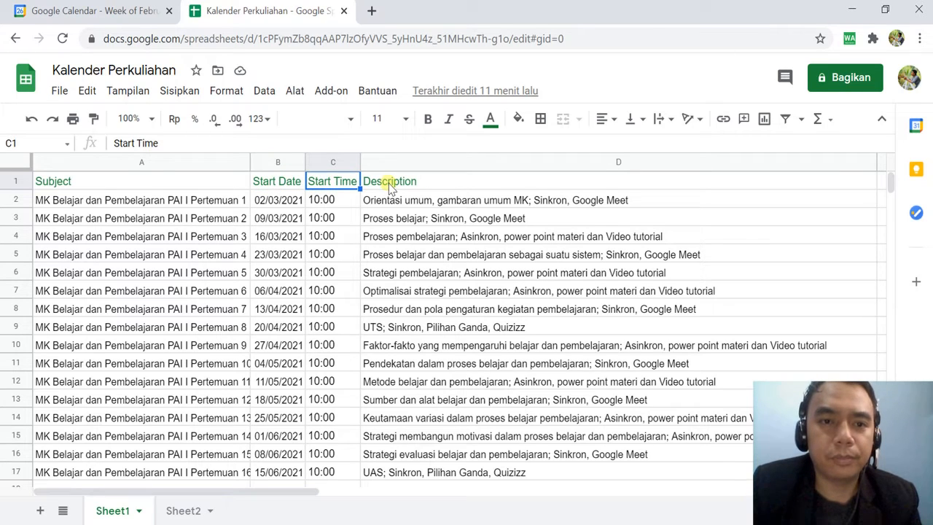
{"action": "left_click", "coordinate": [408, 183]}
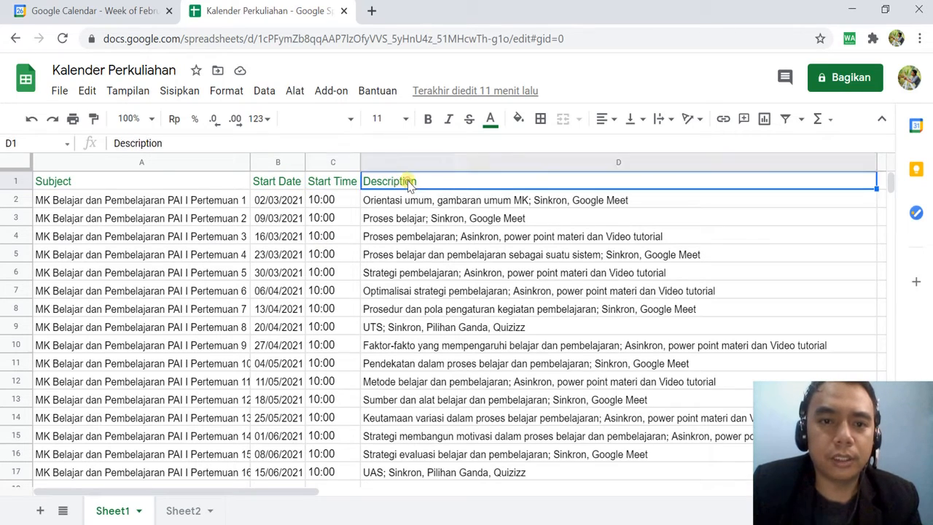
{"action": "left_click", "coordinate": [440, 202]}
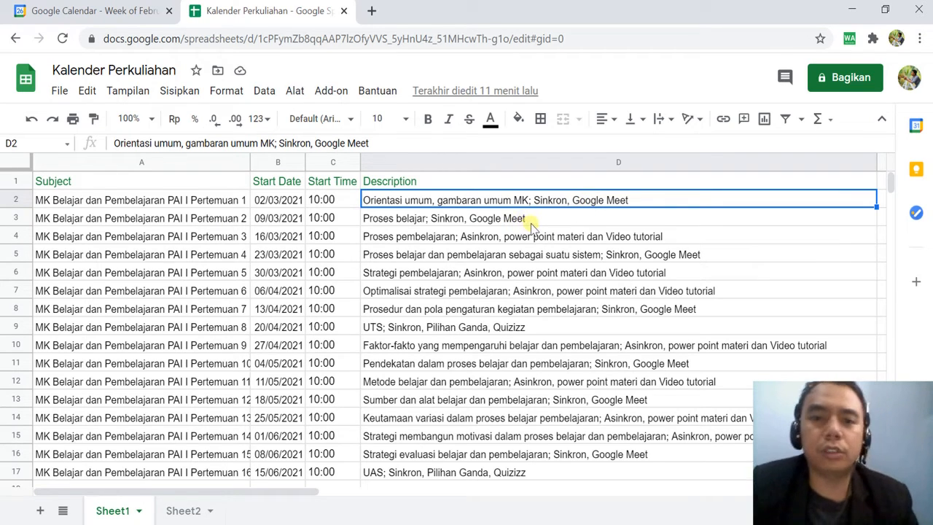
{"action": "left_click", "coordinate": [518, 307]}
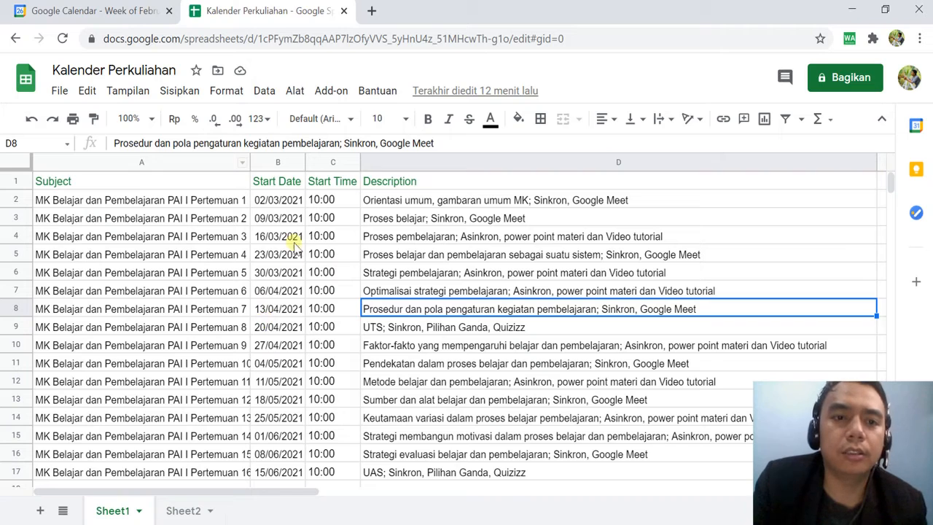
{"action": "mouse_move", "coordinate": [233, 181]}
{"action": "left_mouse_down"}
{"action": "mouse_move", "coordinate": [339, 177]}
{"action": "mouse_move", "coordinate": [395, 194]}
{"action": "mouse_move", "coordinate": [342, 204]}
{"action": "left_mouse_up"}
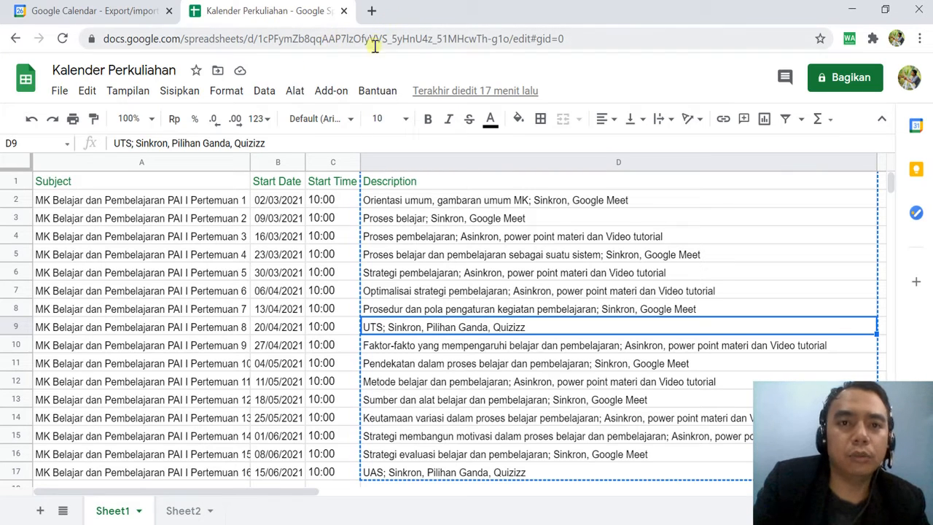
Search the web for "google sheets" in a new browser tab and open a new blank spreadsheet from the results.
{"action": "left_click", "coordinate": [372, 11]}
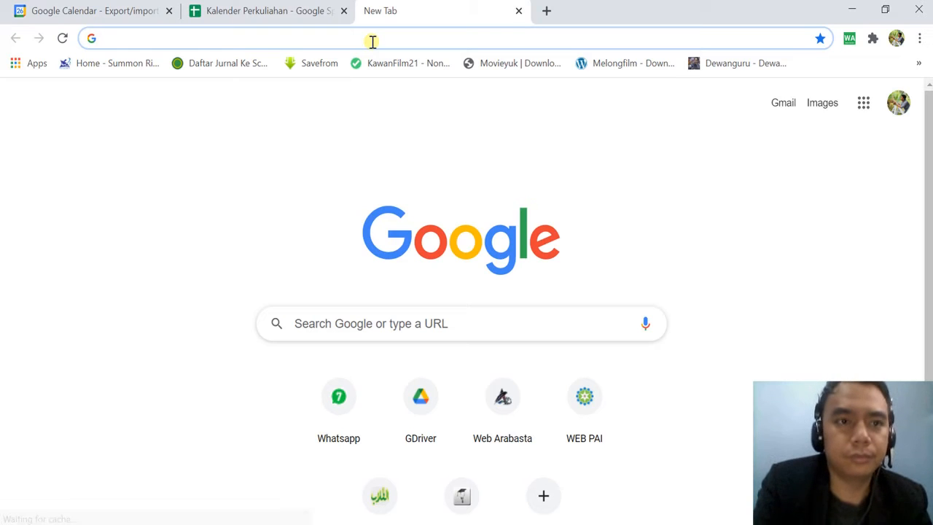
{"action": "type", "text": "google "}
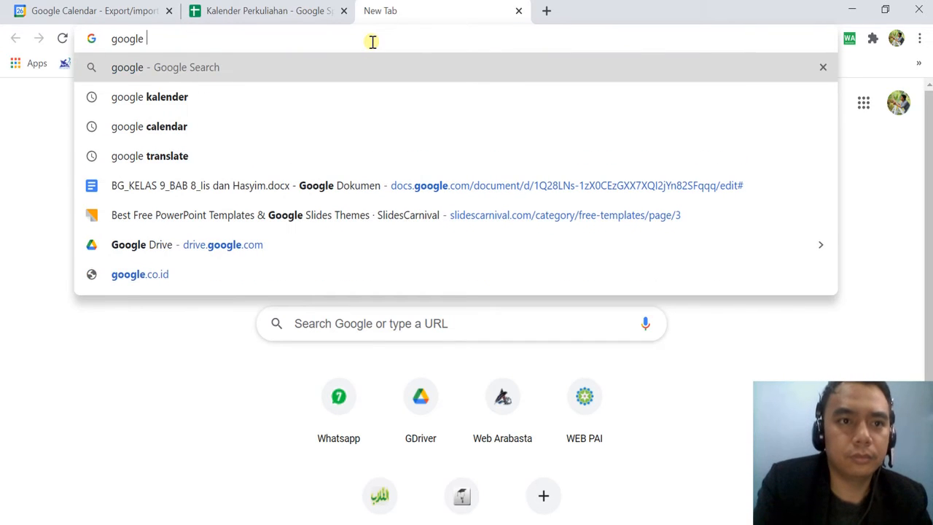
{"action": "type", "text": "sh"}
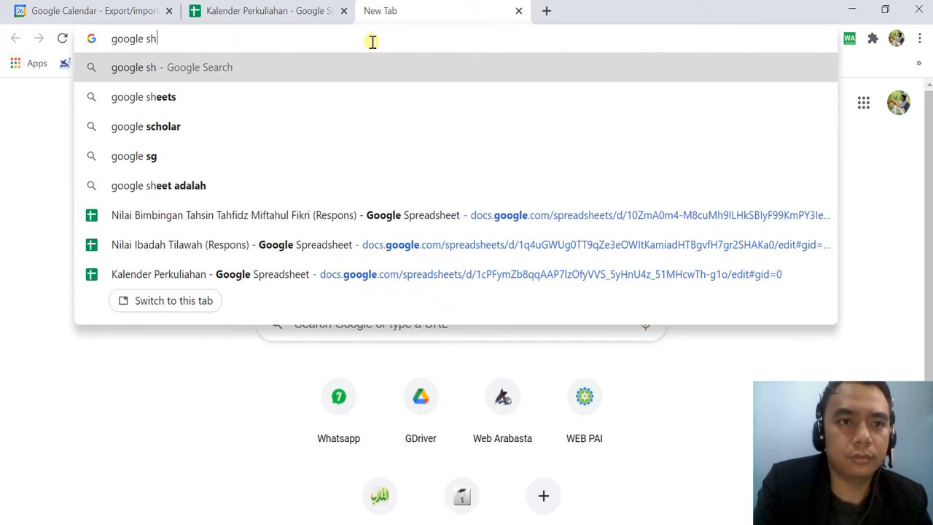
{"action": "left_click", "coordinate": [153, 97]}
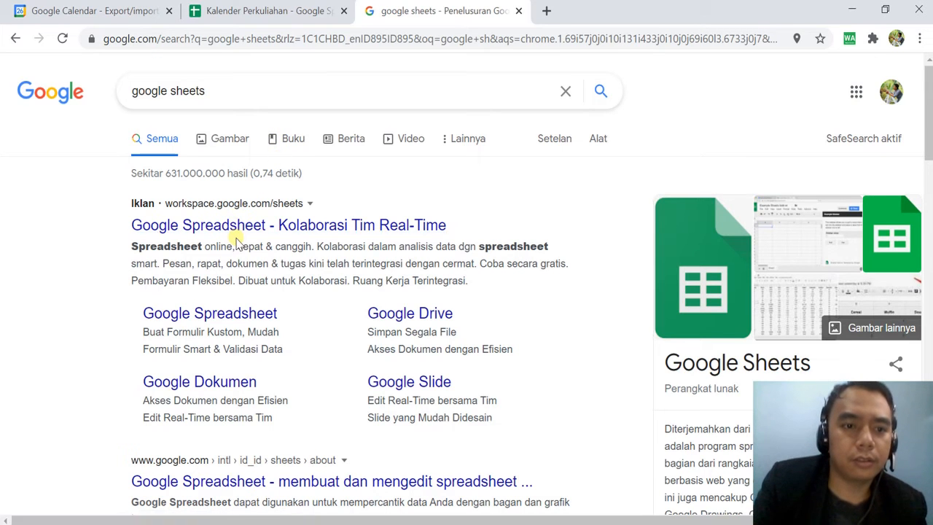
{"action": "scroll", "coordinate": [239, 240], "scroll_direction": "down", "scroll_amount": 1}
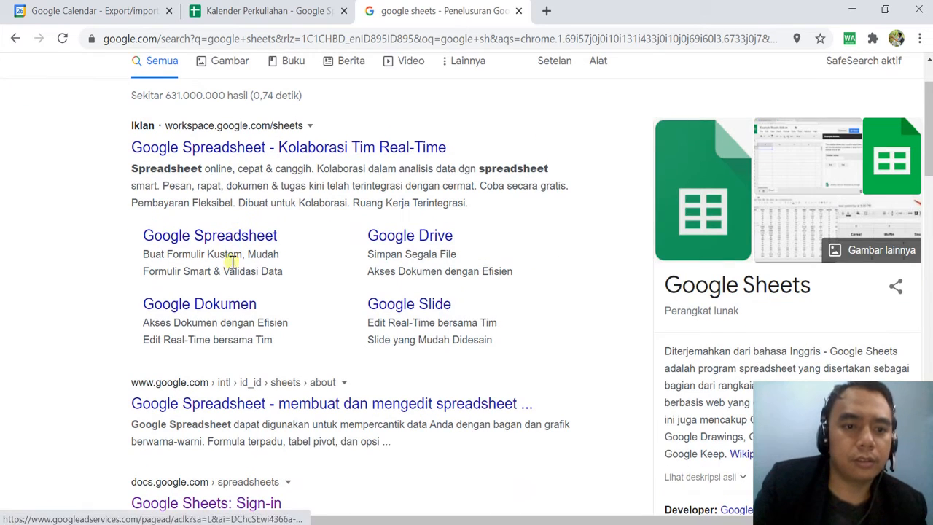
{"action": "scroll", "coordinate": [241, 437], "scroll_direction": "down", "scroll_amount": 1}
{"action": "left_click", "coordinate": [229, 425]}
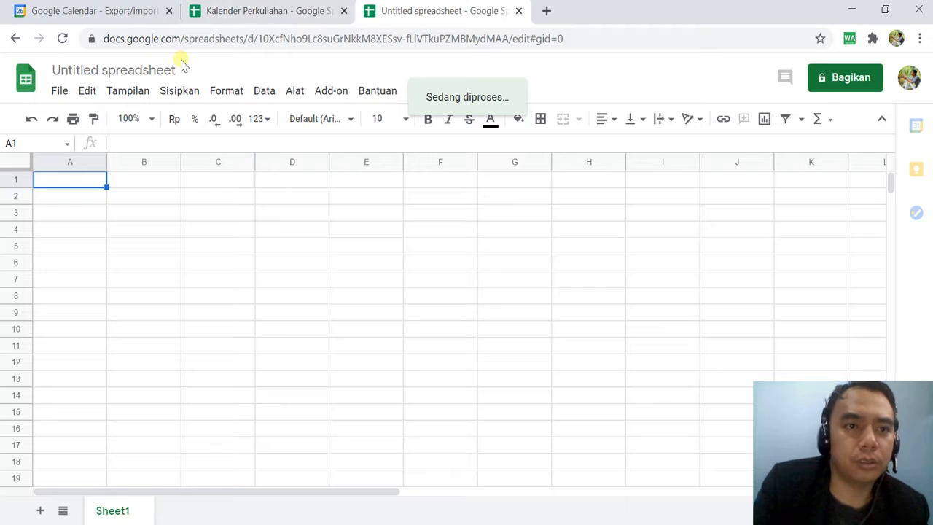
Copy the header cells A1:D1 from the Kalender Perkuliahan spreadsheet into the first row of the blank spreadsheet.
{"action": "left_click", "coordinate": [243, 13]}
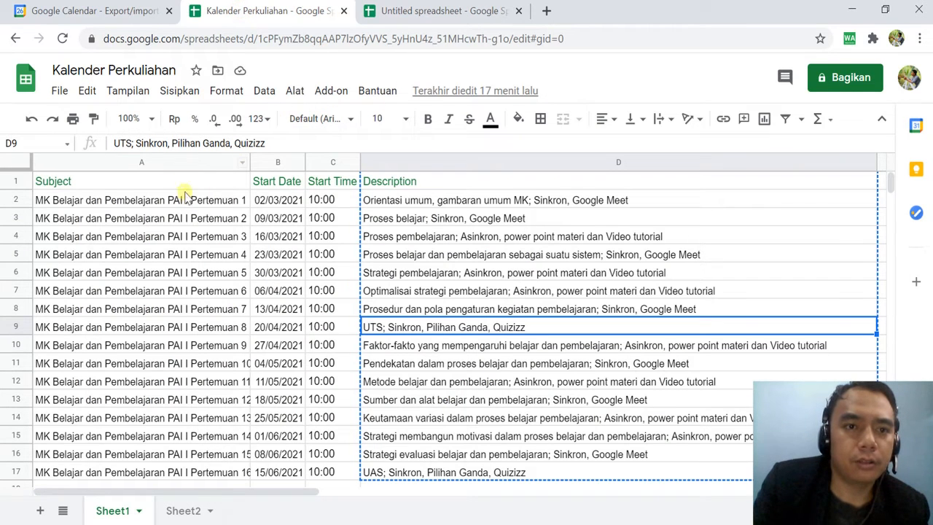
{"action": "left_click", "coordinate": [131, 179]}
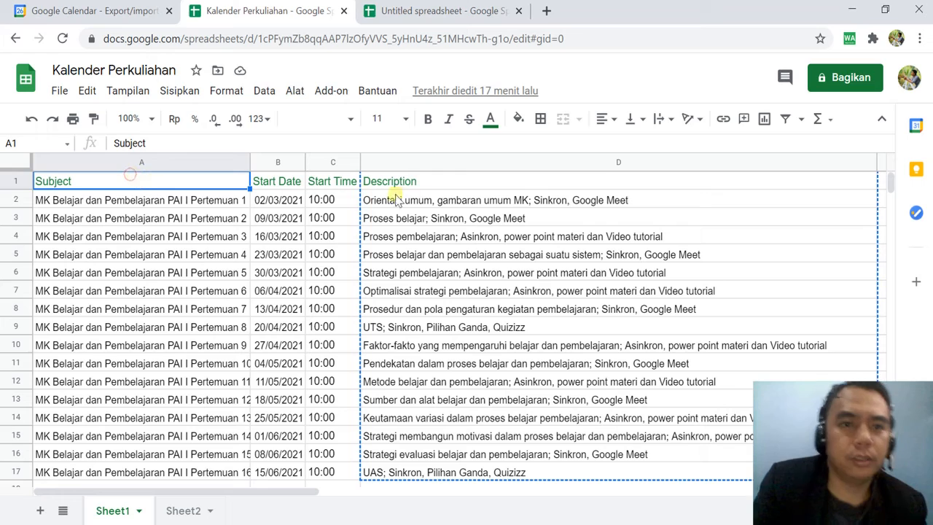
{"action": "left_click", "coordinate": [439, 180], "text": "shift"}
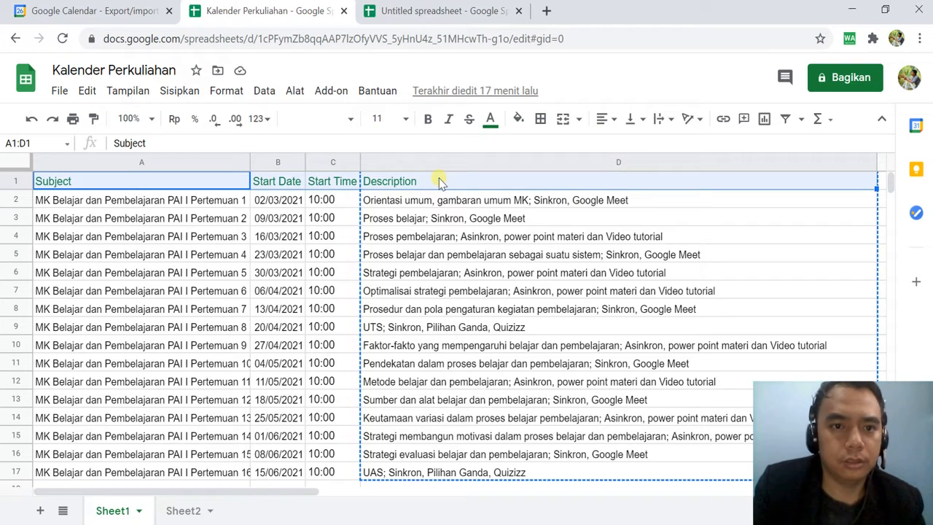
{"action": "left_click", "coordinate": [434, 202]}
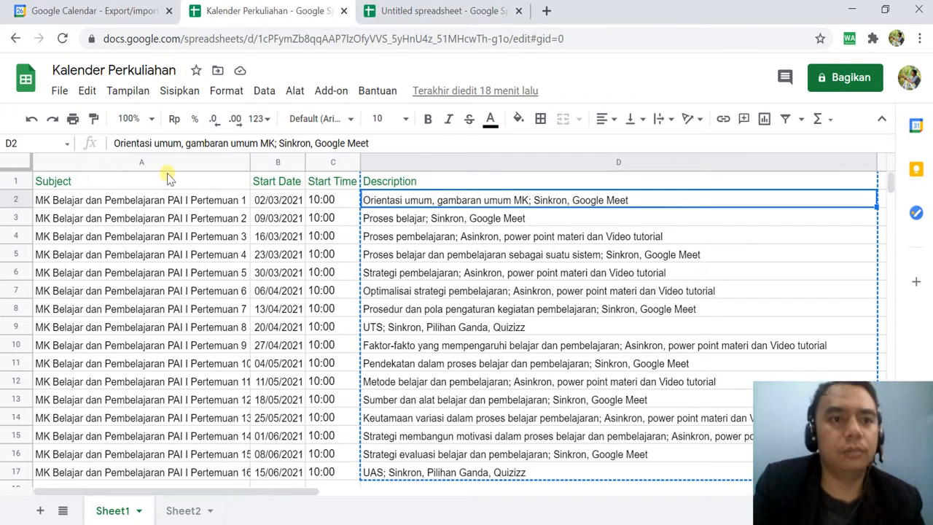
{"action": "left_click", "coordinate": [73, 182]}
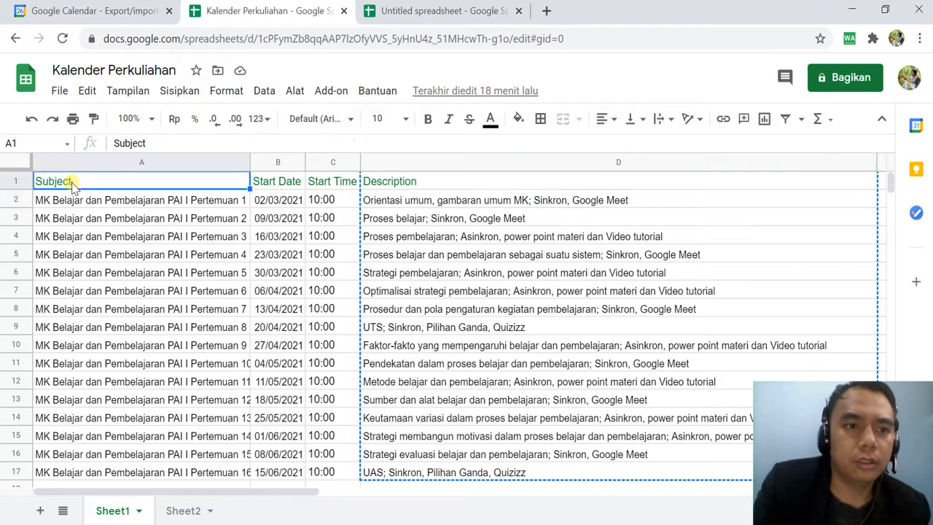
{"action": "left_click", "coordinate": [492, 181], "text": "shift"}
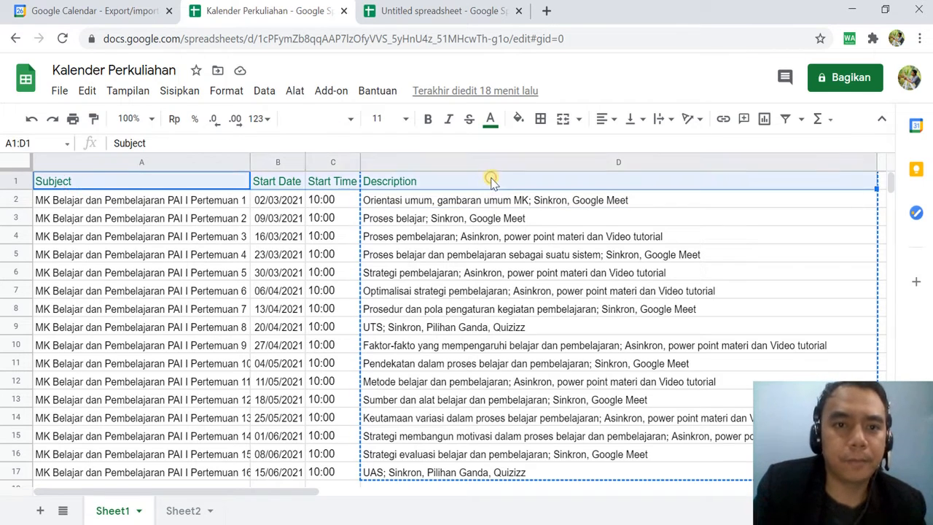
{"action": "key", "text": "ctrl+c"}
{"action": "left_click", "coordinate": [421, 5]}
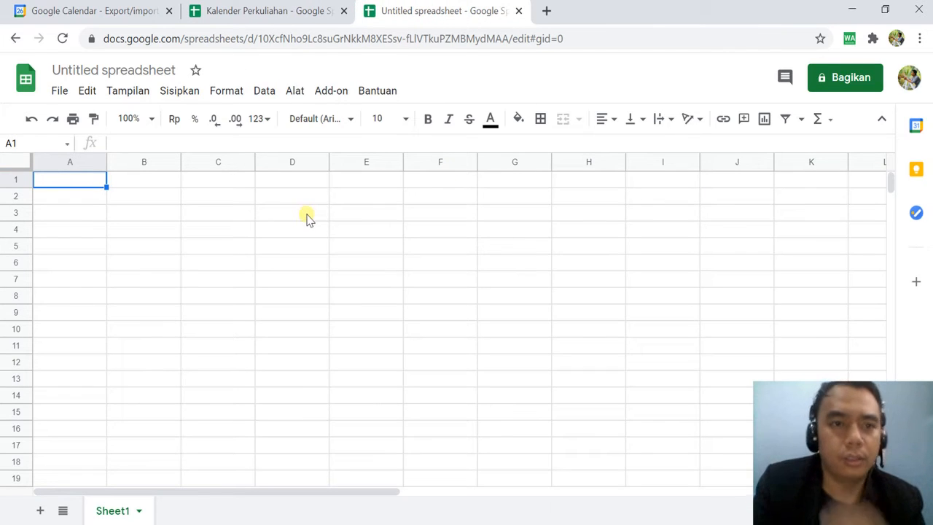
{"action": "key", "text": "ctrl+v"}
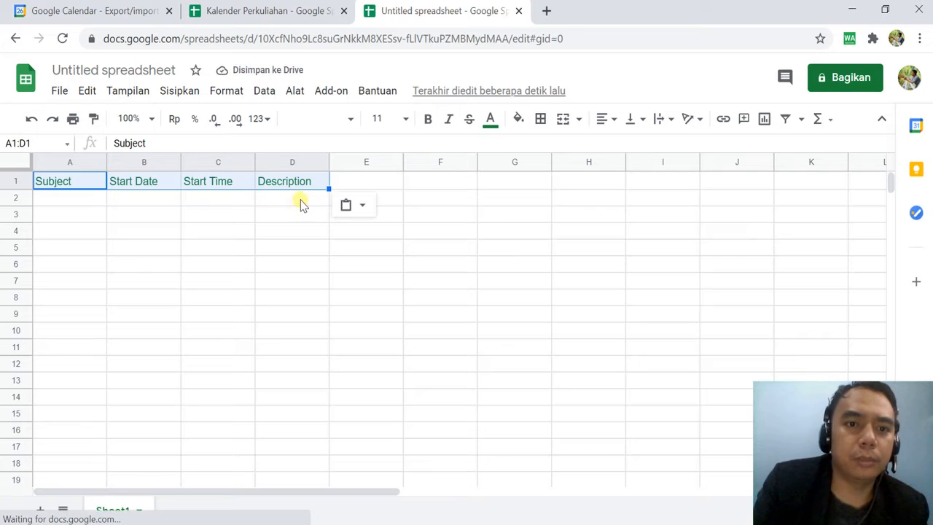
{"action": "left_click", "coordinate": [301, 201]}
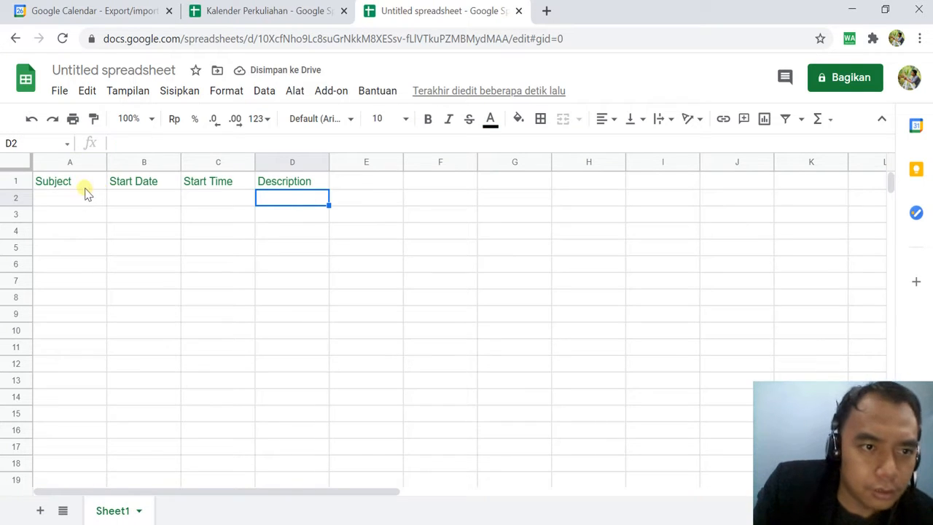
Review how the lecture rows below the headers are filled in on the Kalender Perkuliahan spreadsheet.
{"action": "left_click", "coordinate": [274, 12]}
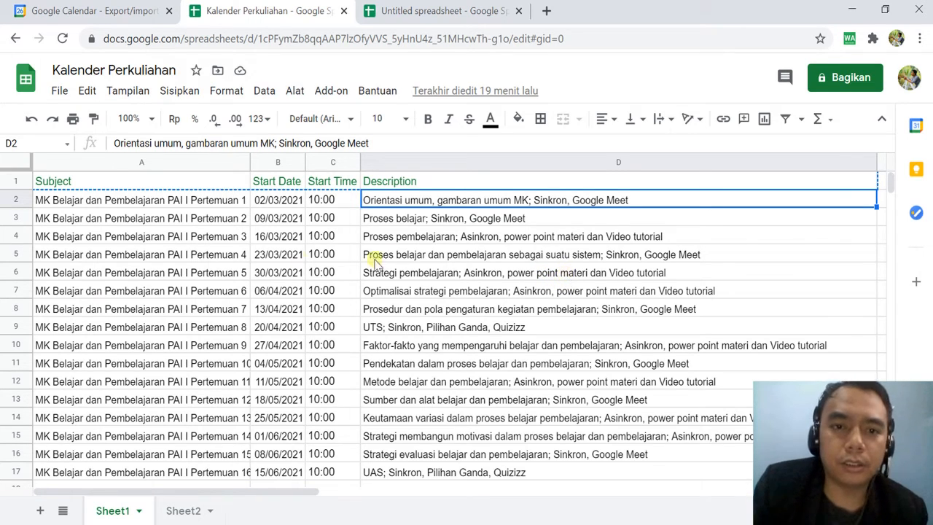
{"action": "left_click", "coordinate": [727, 219]}
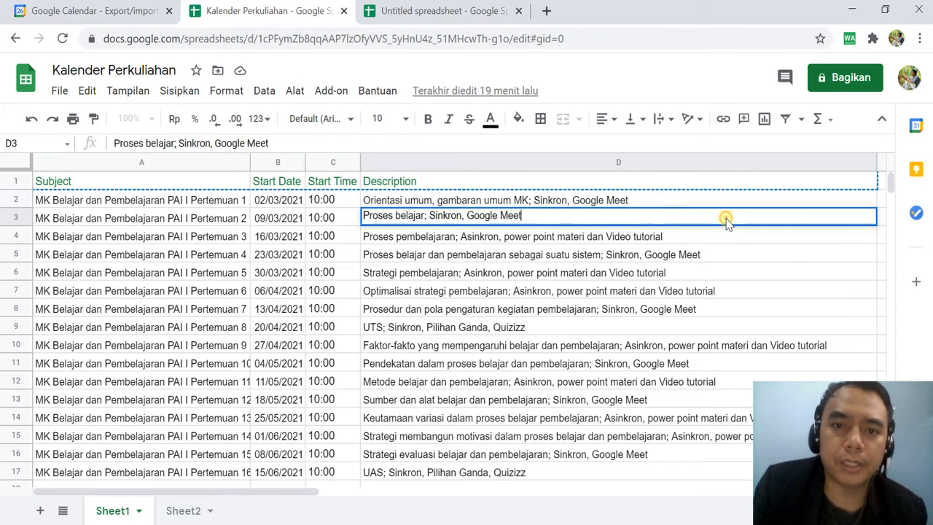
{"action": "left_click", "coordinate": [724, 237]}
{"action": "left_click", "coordinate": [87, 201]}
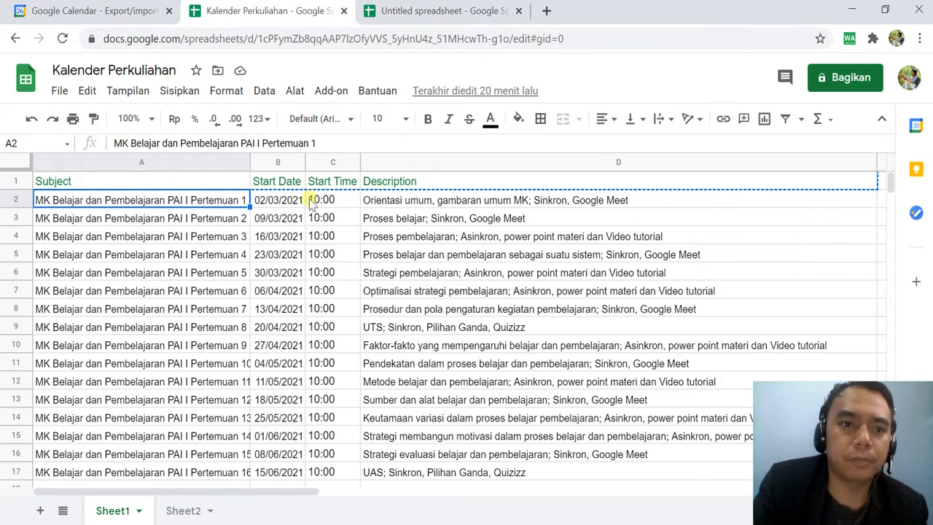
Open the Google Calendar help page on importing events and read its CSV header and event formatting rules.
{"action": "left_click", "coordinate": [546, 11]}
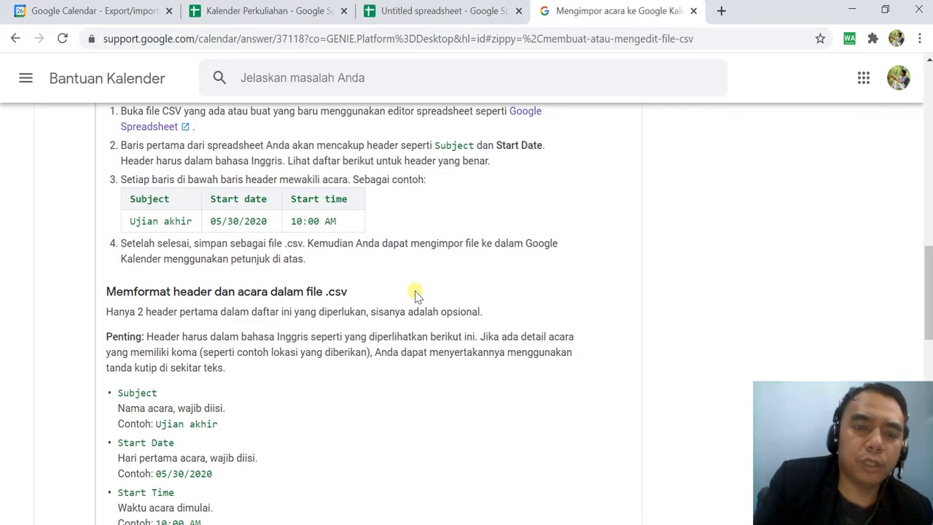
{"action": "scroll", "coordinate": [415, 293], "scroll_direction": "down", "scroll_amount": 2}
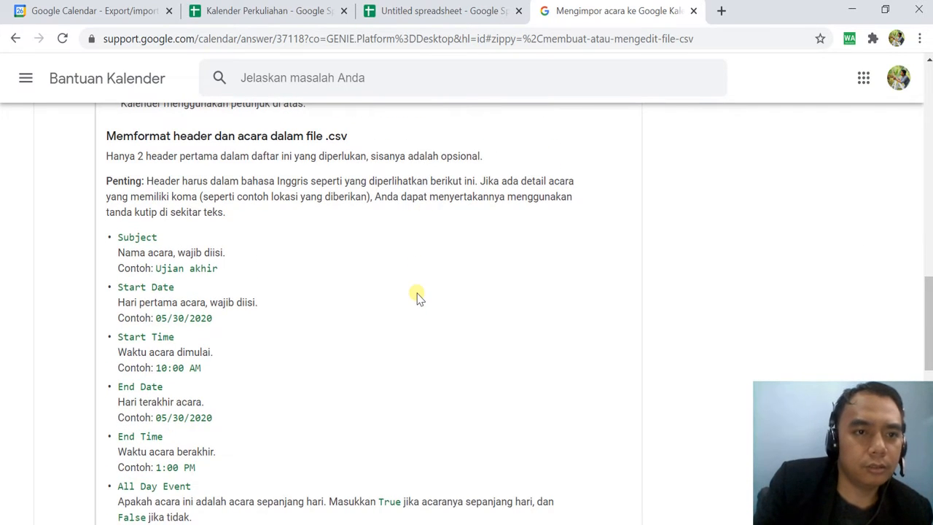
{"action": "scroll", "coordinate": [418, 297], "scroll_direction": "down", "scroll_amount": 1}
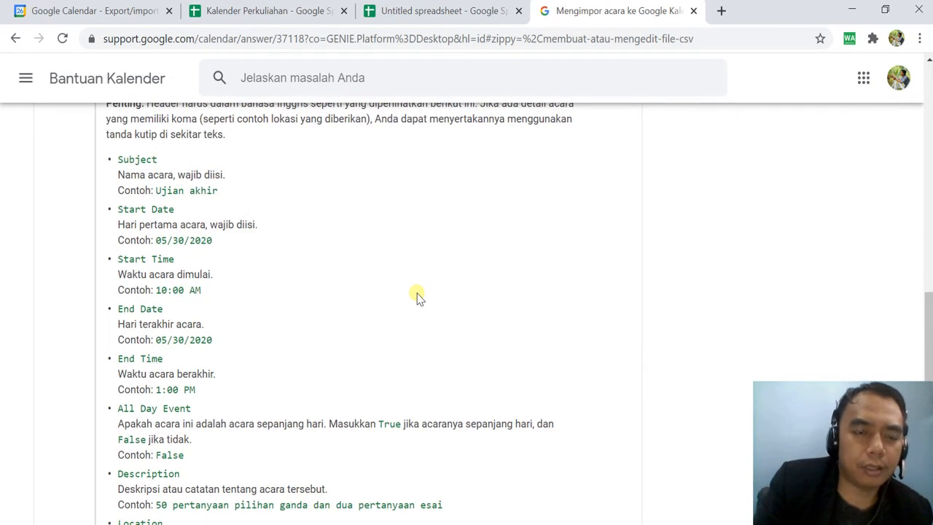
{"action": "scroll", "coordinate": [418, 297], "scroll_direction": "down", "scroll_amount": 1}
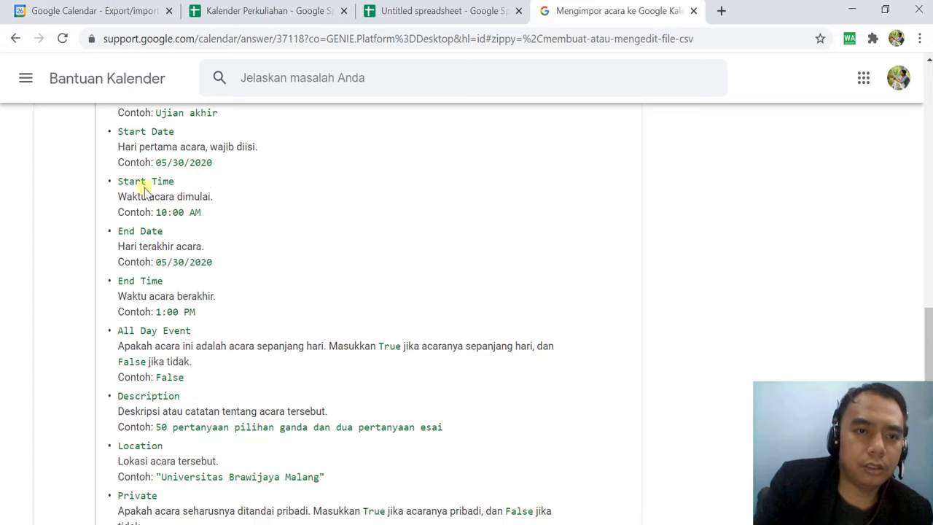
{"action": "scroll", "coordinate": [211, 228], "scroll_direction": "down", "scroll_amount": 1}
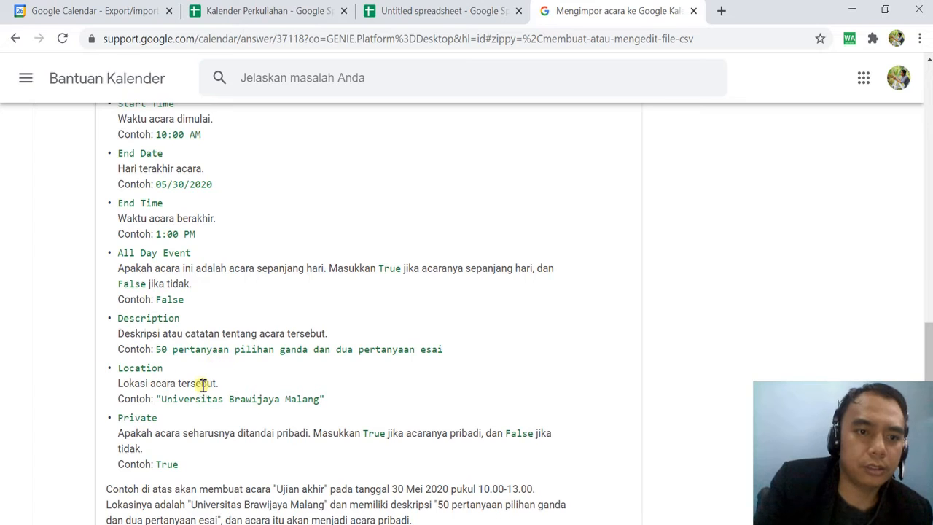
{"action": "scroll", "coordinate": [217, 421], "scroll_direction": "down", "scroll_amount": 1}
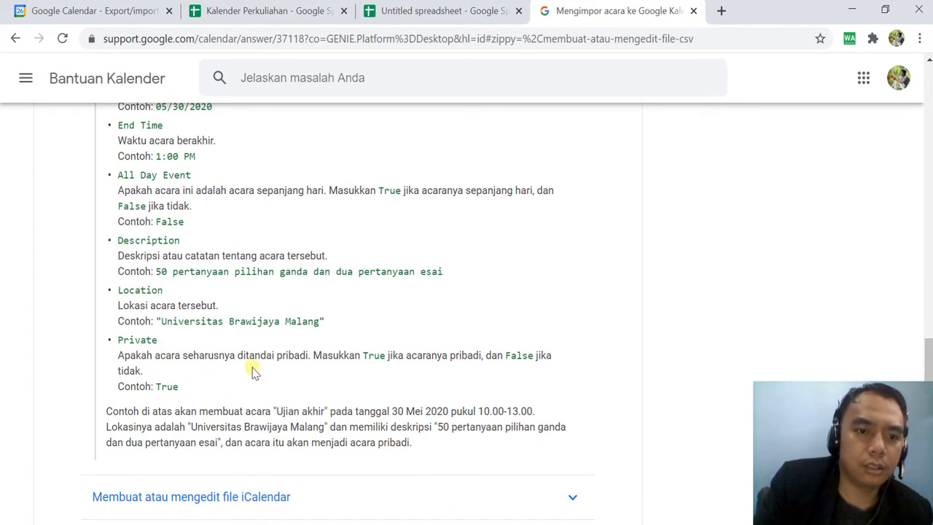
{"action": "scroll", "coordinate": [316, 381], "scroll_direction": "up", "scroll_amount": 1}
{"action": "scroll", "coordinate": [328, 381], "scroll_direction": "down", "scroll_amount": 1}
{"action": "scroll", "coordinate": [336, 383], "scroll_direction": "up", "scroll_amount": 3}
{"action": "scroll", "coordinate": [339, 382], "scroll_direction": "up", "scroll_amount": 1}
{"action": "left_click", "coordinate": [347, 39]}
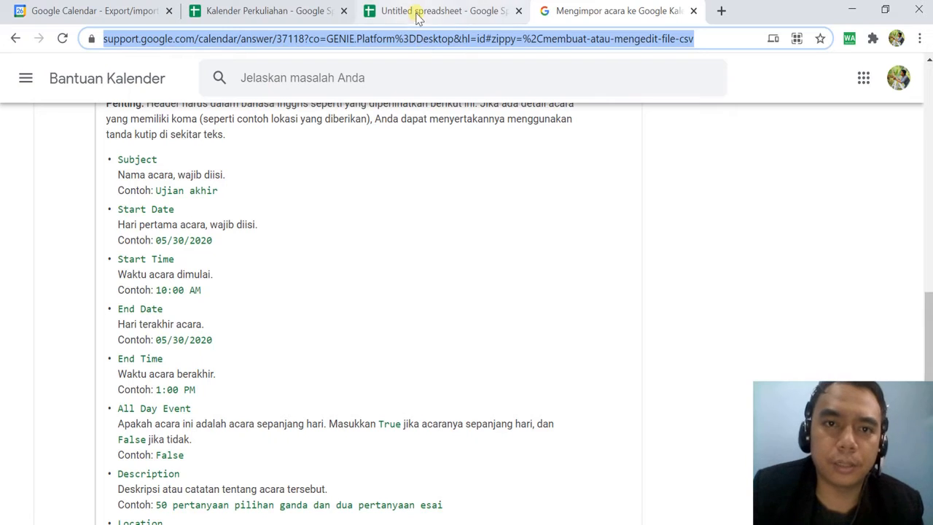
Switch to the Kalender Perkuliahan spreadsheet and download its current sheet as a comma-separated values (.csv) file.
{"action": "left_click", "coordinate": [256, 11]}
{"action": "left_click", "coordinate": [226, 276]}
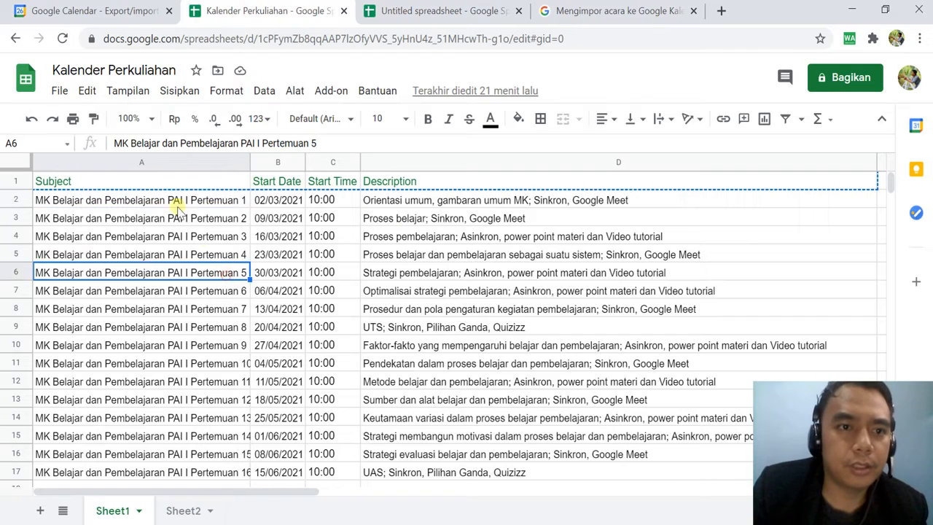
{"action": "left_click", "coordinate": [60, 92]}
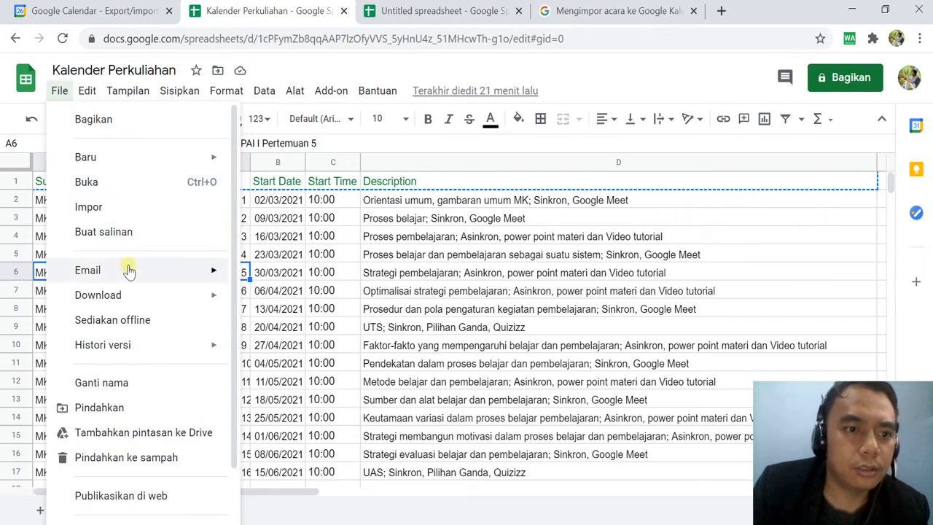
{"action": "mouse_move", "coordinate": [137, 303]}
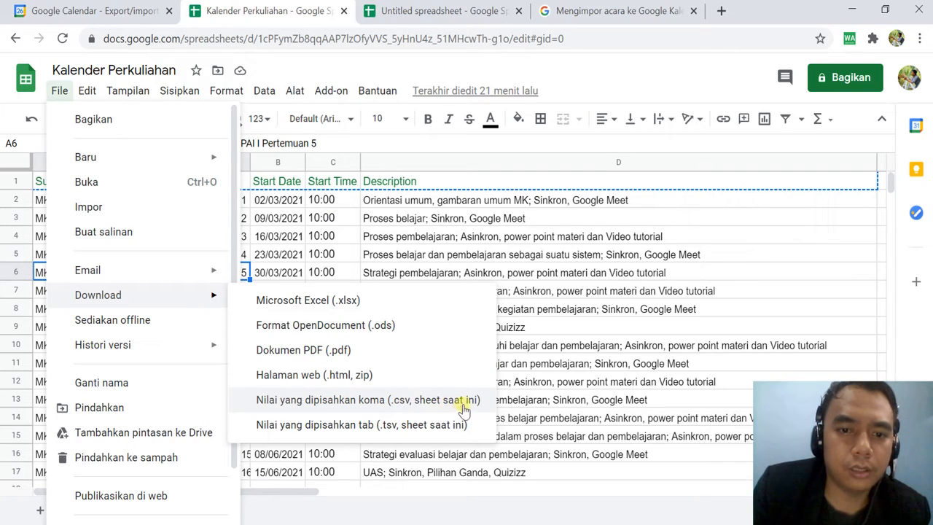
{"action": "left_click", "coordinate": [373, 405]}
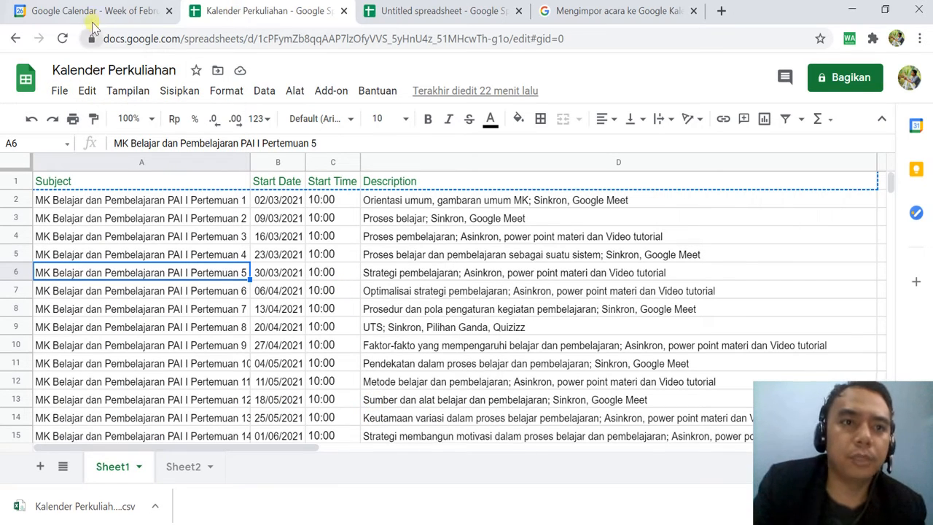
Open the import settings in Google Calendar and choose Perkuliahan Semester Genap 2020-2021 as the calendar to add events to.
{"action": "left_click", "coordinate": [93, 13]}
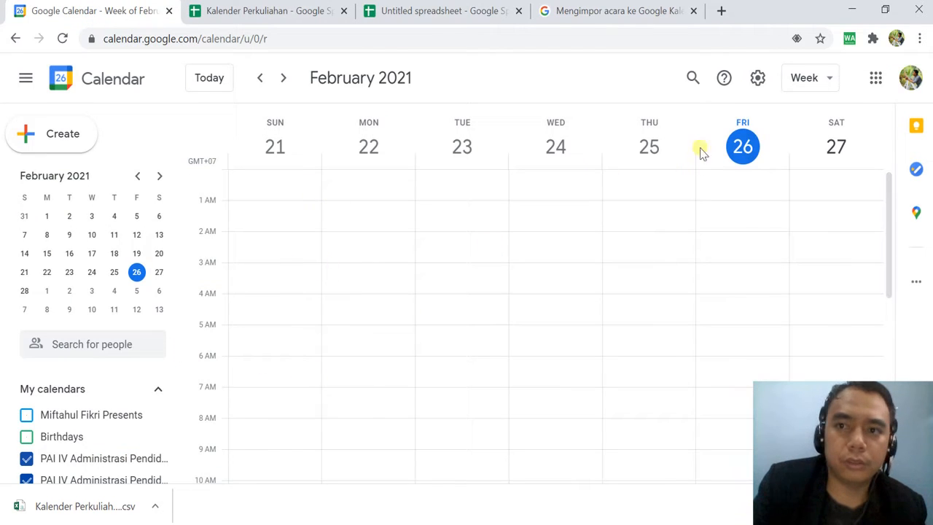
{"action": "left_click", "coordinate": [758, 81]}
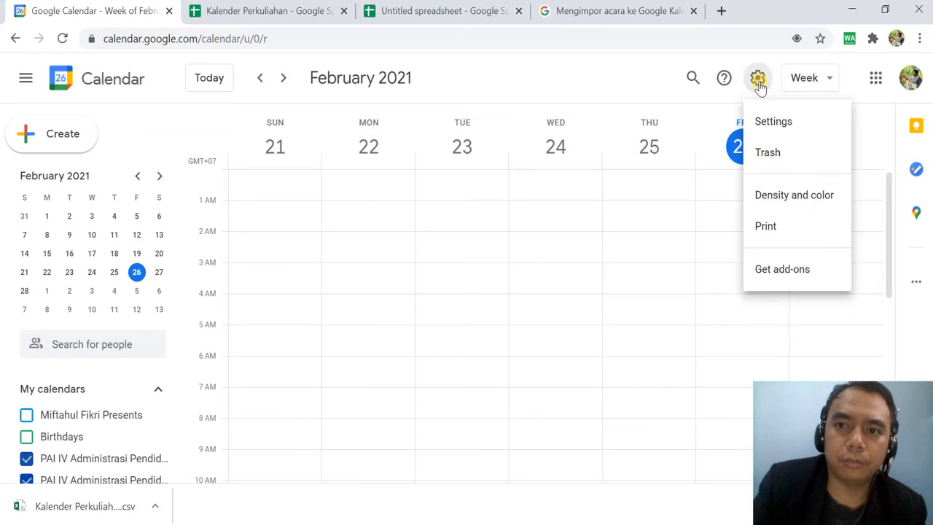
{"action": "left_click", "coordinate": [766, 122]}
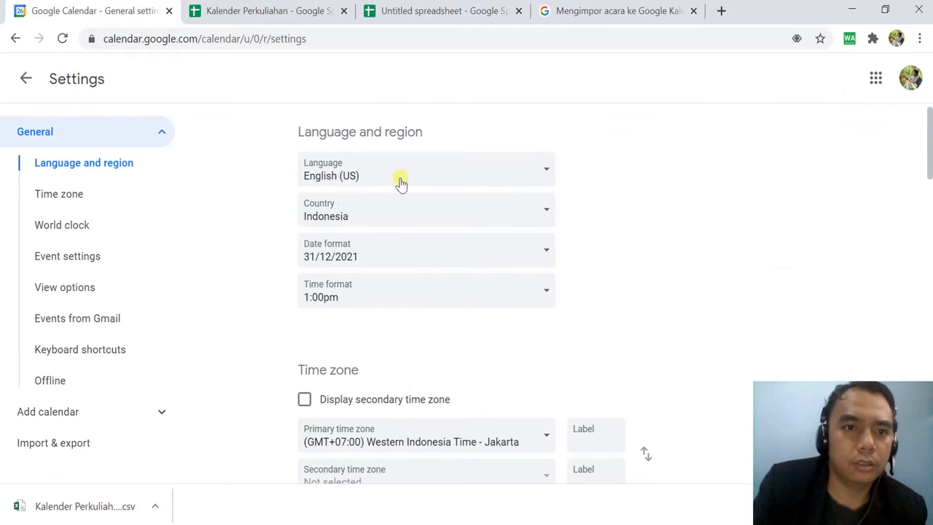
{"action": "left_click", "coordinate": [47, 446]}
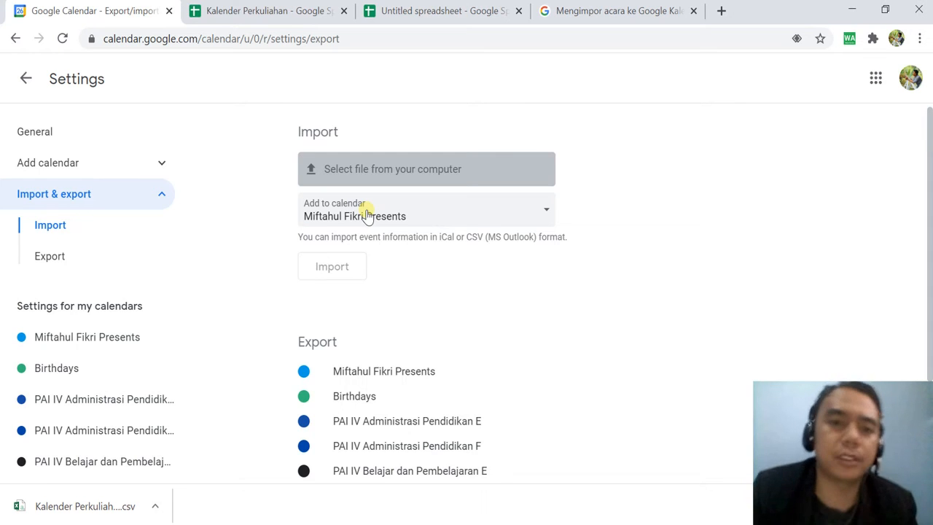
{"action": "left_click", "coordinate": [366, 215]}
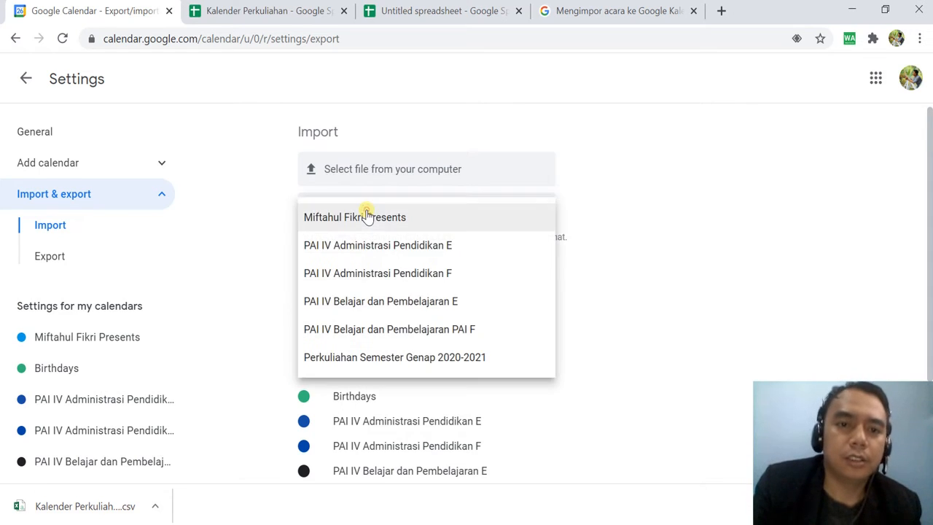
{"action": "left_click", "coordinate": [391, 359]}
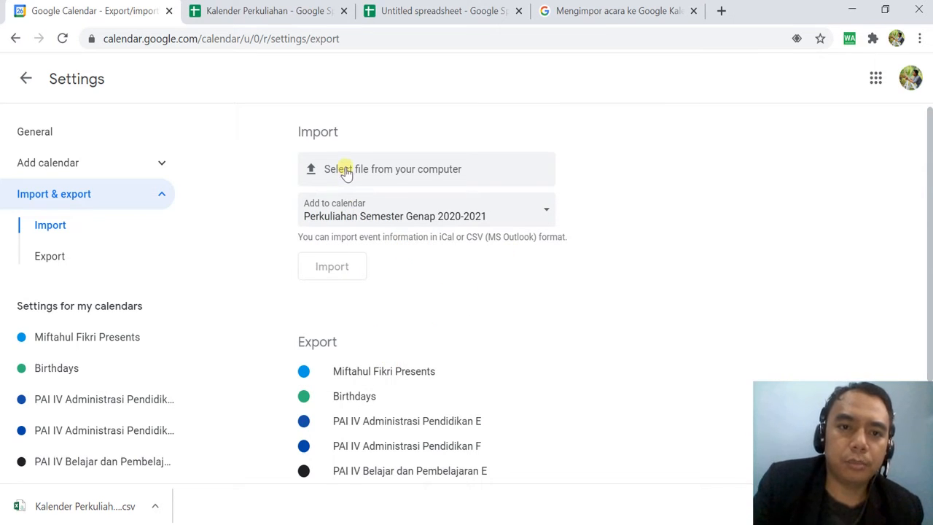
Import the events from the downloaded file "Kalender Perkuliahan - Sheet1 (1).csv" into the chosen calendar.
{"action": "left_click", "coordinate": [433, 169]}
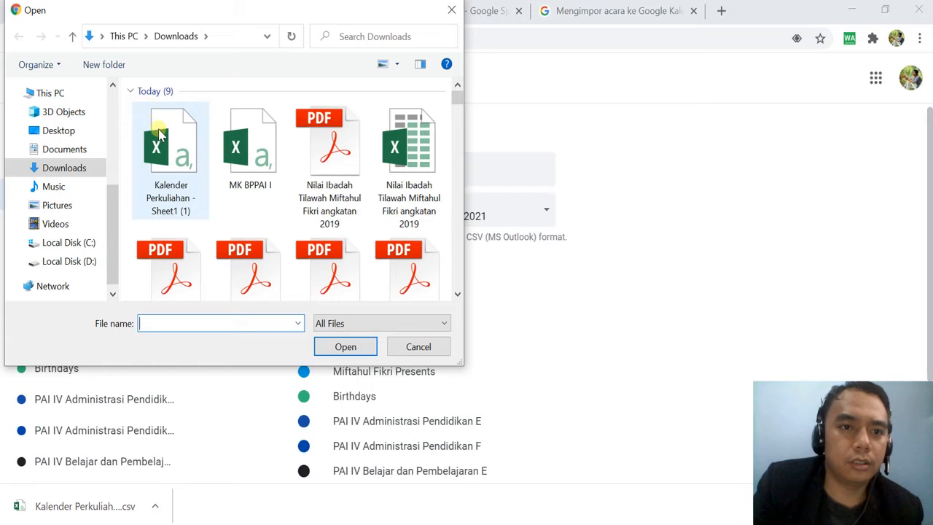
{"action": "left_click", "coordinate": [159, 135]}
{"action": "left_click", "coordinate": [345, 346]}
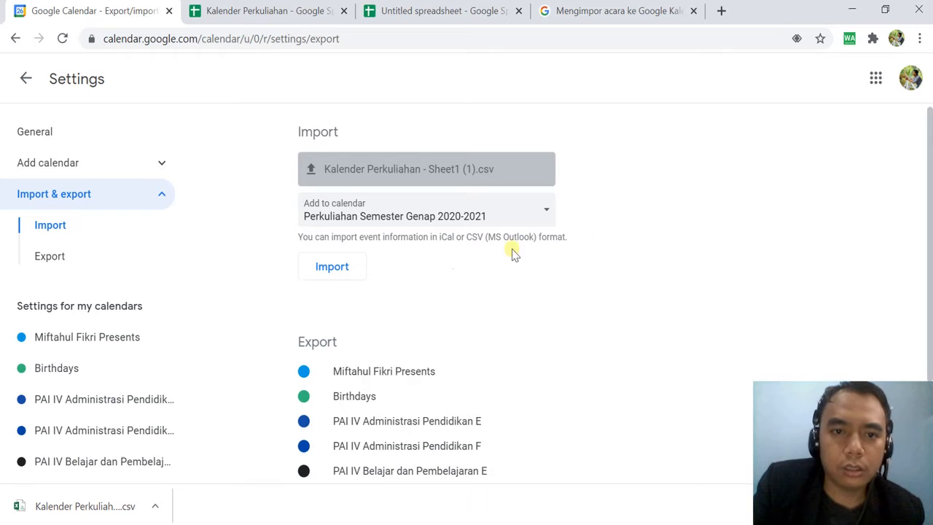
{"action": "left_click", "coordinate": [335, 268]}
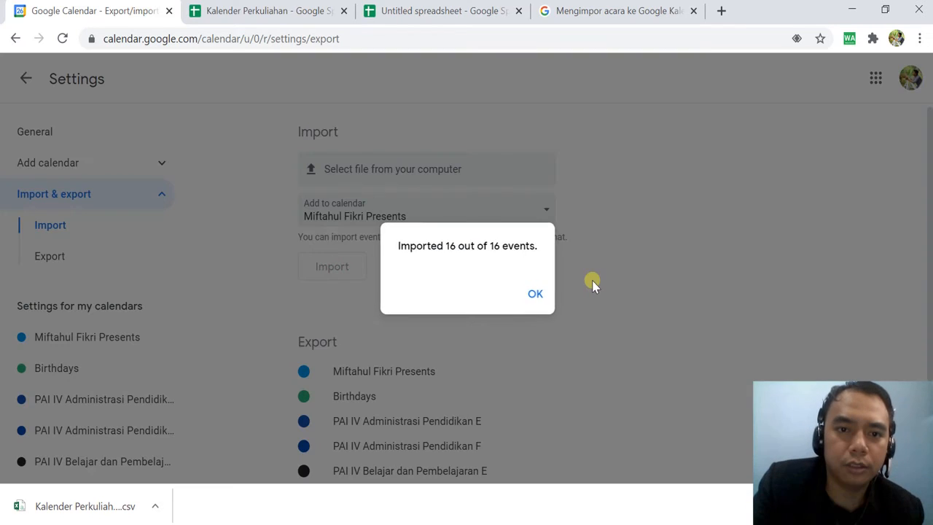
{"action": "left_click", "coordinate": [536, 295]}
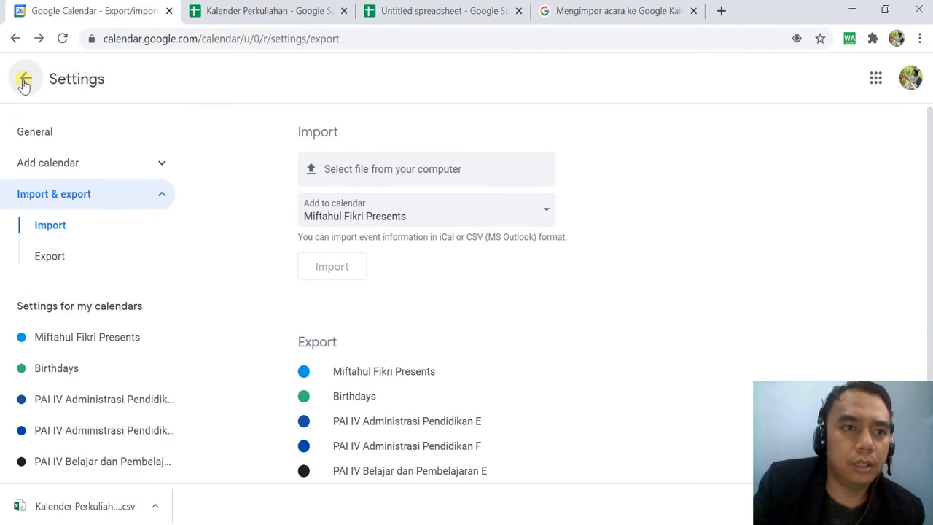
Return to the main calendar, show Perkuliahan Semester Genap 2020-2021 and hide the four PAI IV calendars.
{"action": "left_click", "coordinate": [26, 78]}
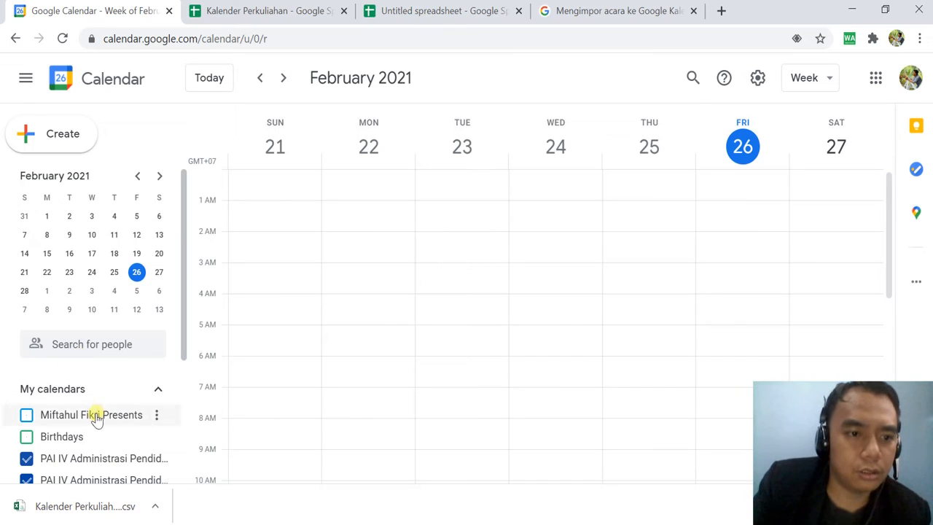
{"action": "scroll", "coordinate": [93, 416], "scroll_direction": "down", "scroll_amount": 1}
{"action": "scroll", "coordinate": [95, 421], "scroll_direction": "down", "scroll_amount": 1}
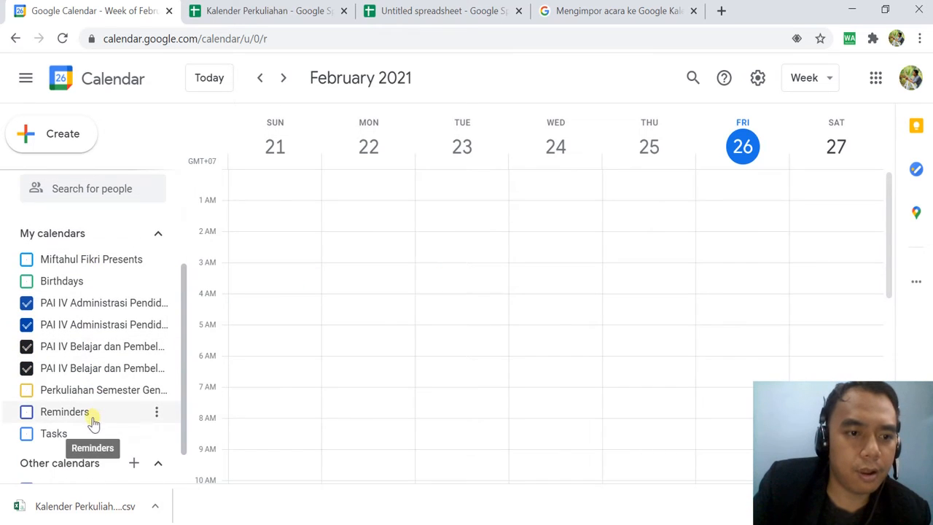
{"action": "left_click", "coordinate": [27, 390]}
{"action": "left_click", "coordinate": [26, 369]}
{"action": "left_click", "coordinate": [27, 346]}
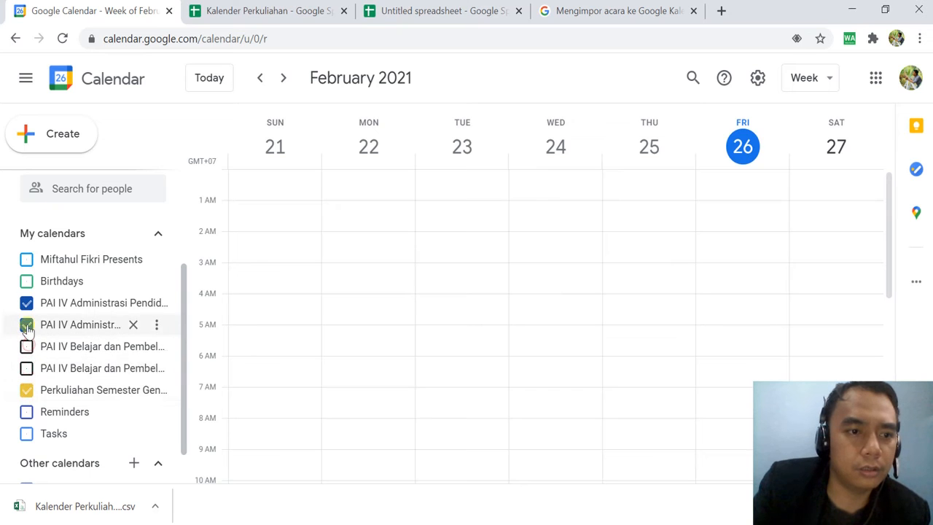
{"action": "left_click", "coordinate": [26, 324]}
{"action": "left_click", "coordinate": [26, 303]}
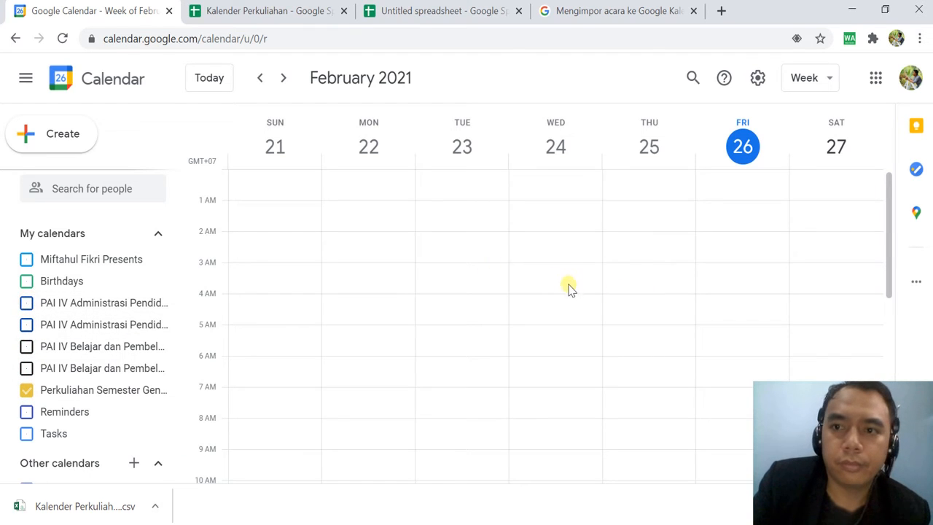
Look through the current week's hours for lecture events and change the calendar to the Month view.
{"action": "scroll", "coordinate": [567, 287], "scroll_direction": "down", "scroll_amount": 3}
{"action": "scroll", "coordinate": [569, 290], "scroll_direction": "up", "scroll_amount": 4}
{"action": "scroll", "coordinate": [568, 292], "scroll_direction": "down", "scroll_amount": 1}
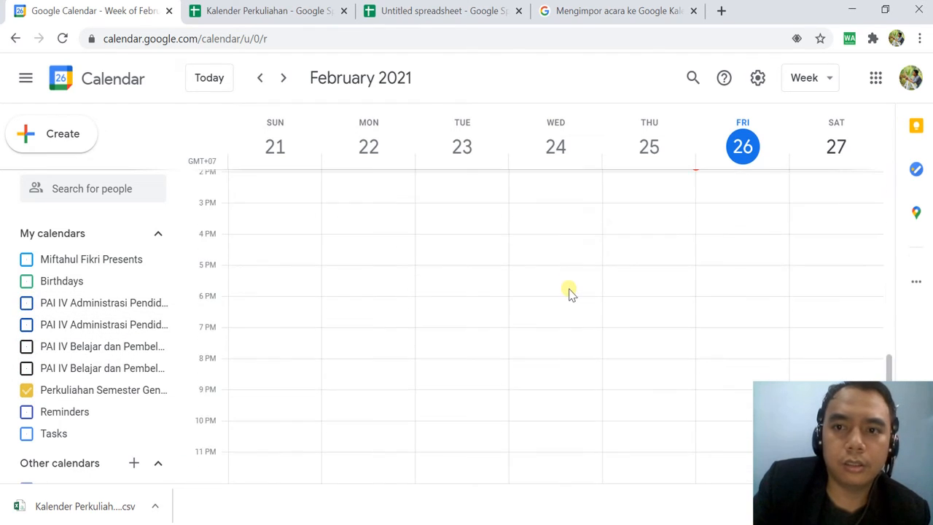
{"action": "scroll", "coordinate": [569, 291], "scroll_direction": "up", "scroll_amount": 1}
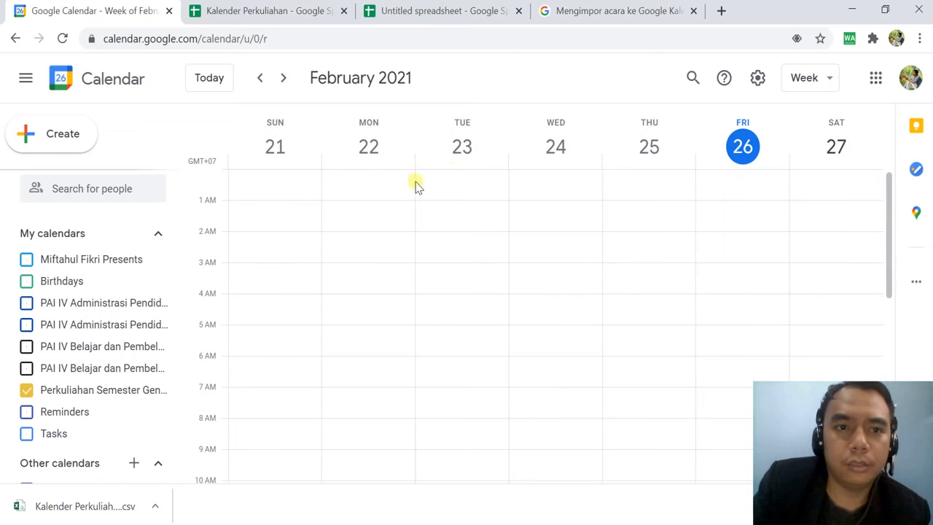
{"action": "left_click", "coordinate": [816, 82]}
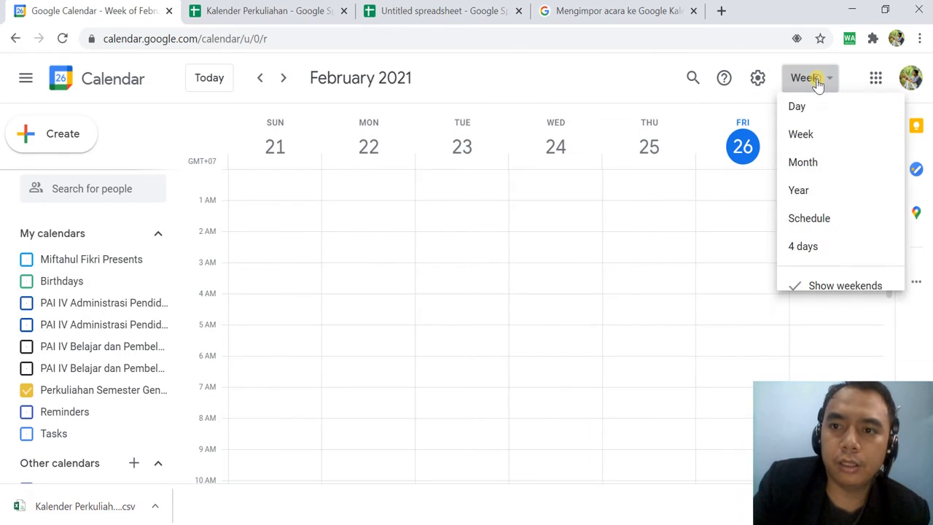
{"action": "left_click", "coordinate": [814, 175]}
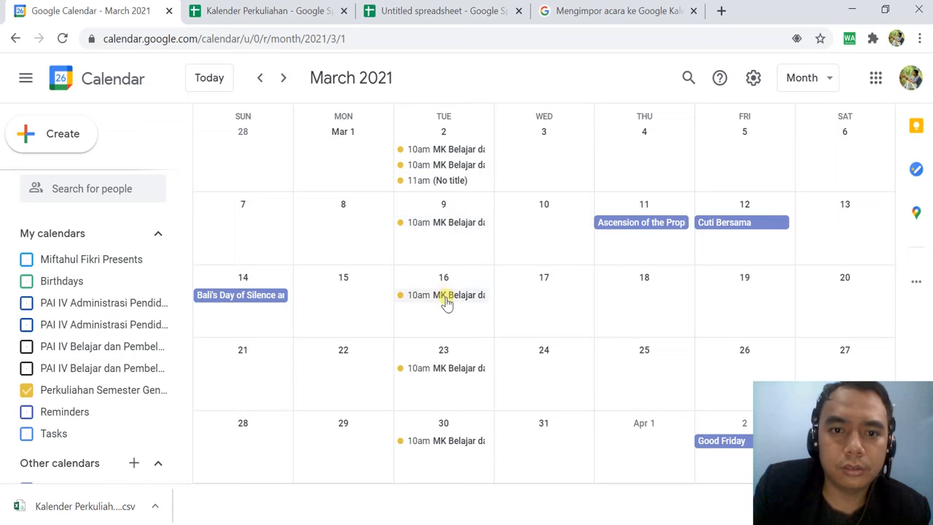
Check the imported lectures from March to June 2021 and view the details of the first March 2 event and the March 9 event.
{"action": "scroll", "coordinate": [440, 350], "scroll_direction": "down", "scroll_amount": 1}
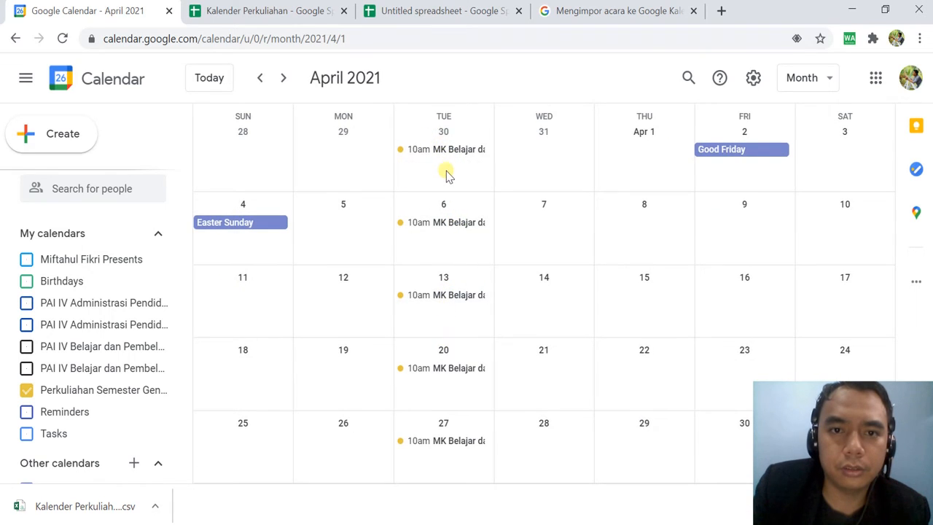
{"action": "scroll", "coordinate": [445, 181], "scroll_direction": "down", "scroll_amount": 1}
{"action": "scroll", "coordinate": [445, 182], "scroll_direction": "down", "scroll_amount": 1}
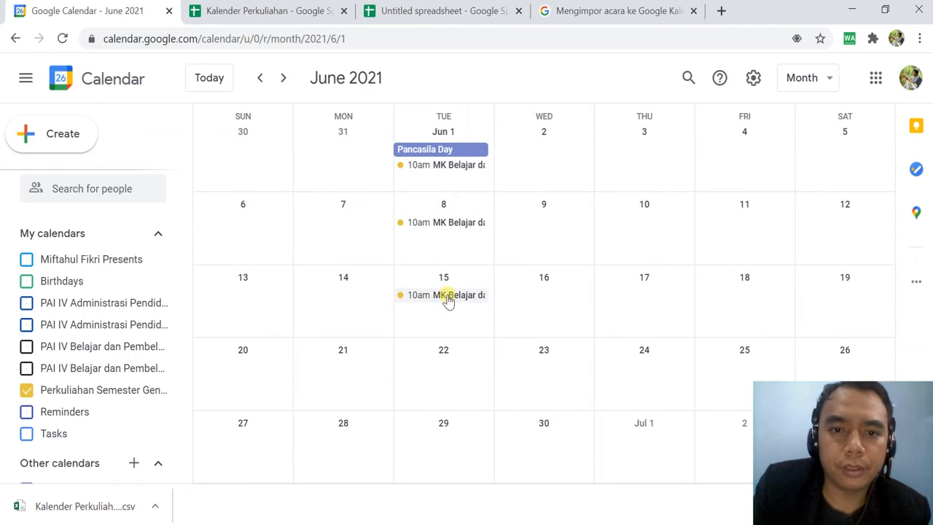
{"action": "scroll", "coordinate": [447, 301], "scroll_direction": "up", "scroll_amount": 2}
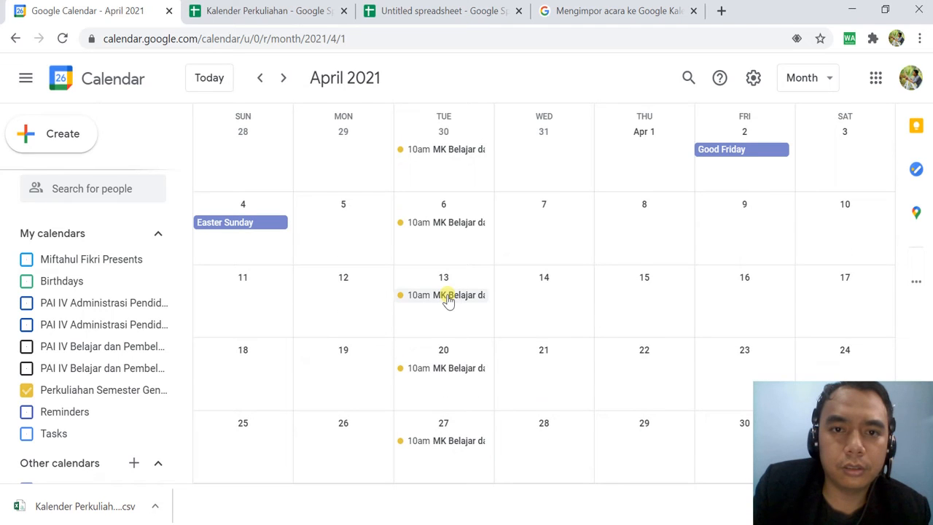
{"action": "scroll", "coordinate": [447, 301], "scroll_direction": "up", "scroll_amount": 2}
{"action": "scroll", "coordinate": [444, 294], "scroll_direction": "down", "scroll_amount": 1}
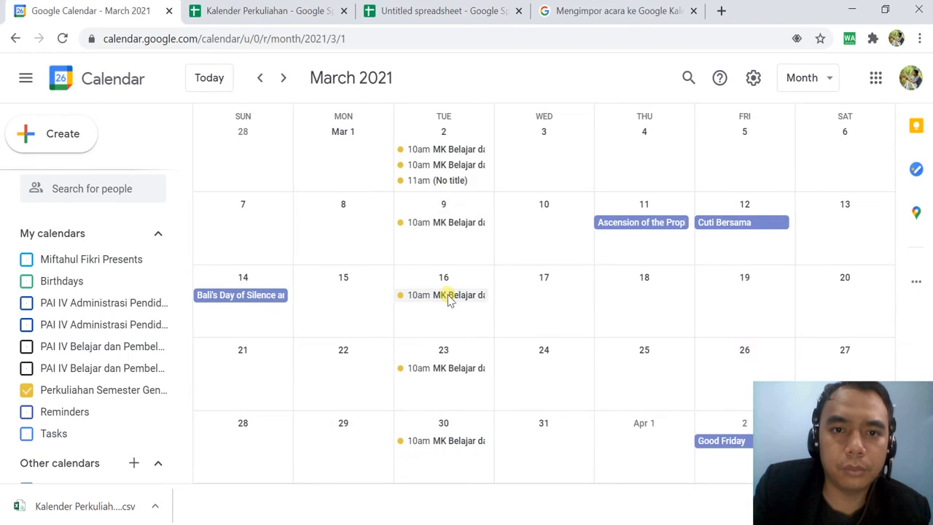
{"action": "left_click", "coordinate": [446, 151]}
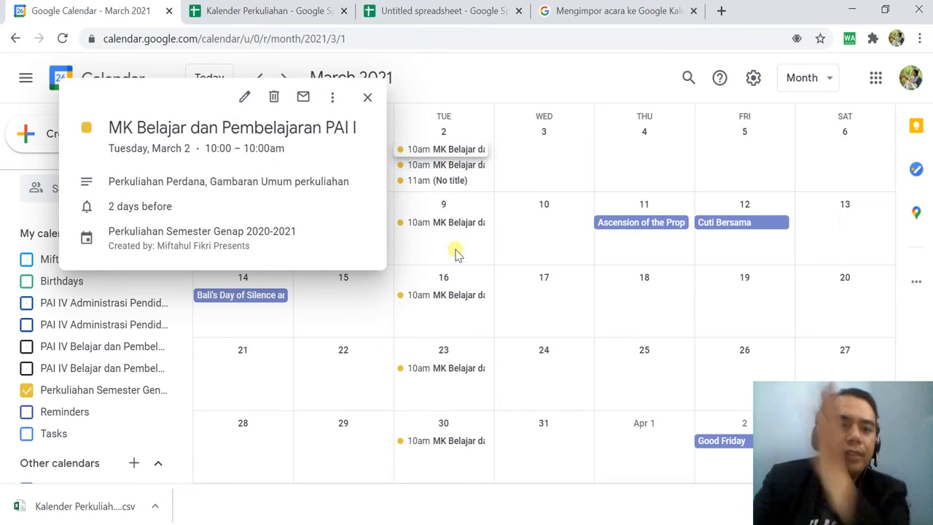
{"action": "left_click", "coordinate": [457, 223]}
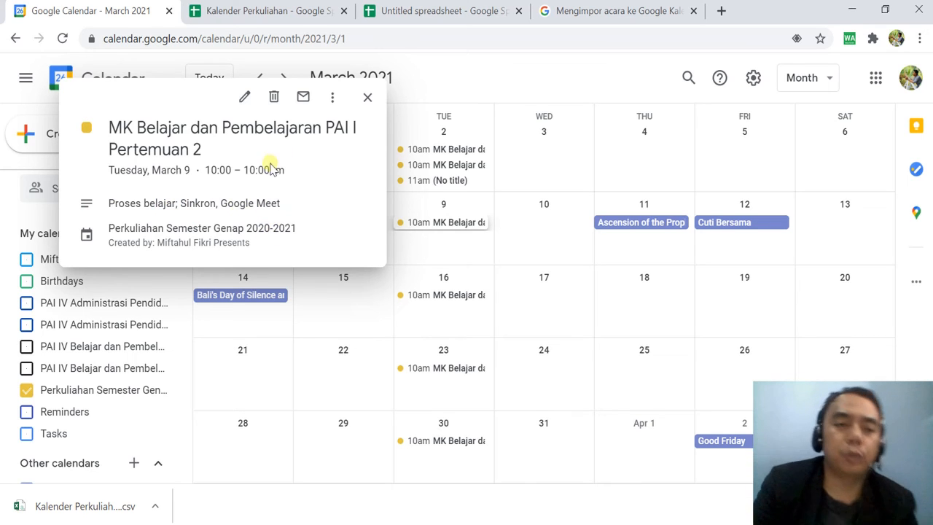
{"action": "left_click", "coordinate": [368, 99]}
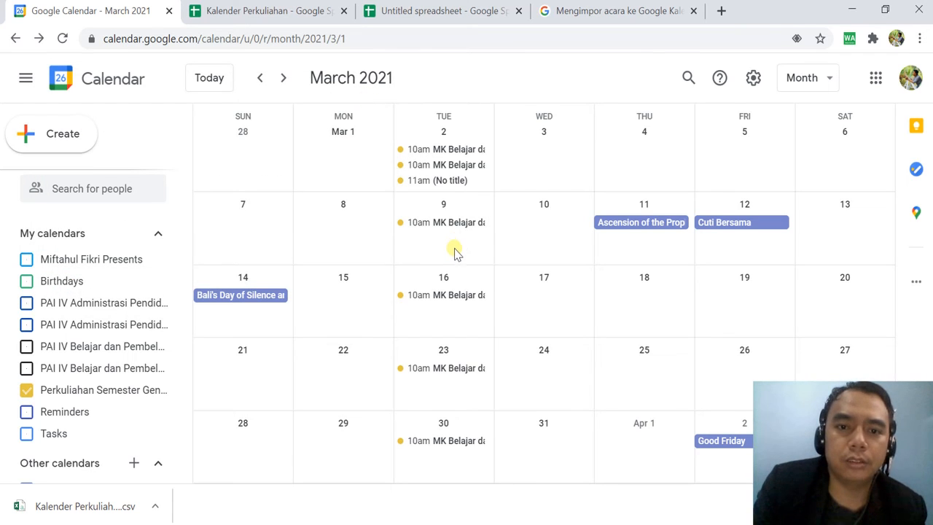
{"action": "scroll", "coordinate": [443, 280], "scroll_direction": "down", "scroll_amount": 1}
{"action": "scroll", "coordinate": [443, 284], "scroll_direction": "up", "scroll_amount": 1}
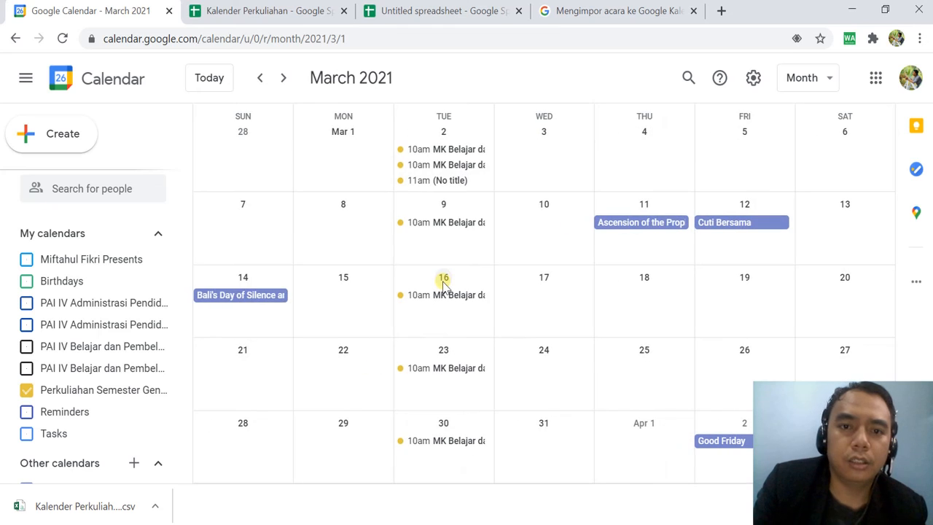